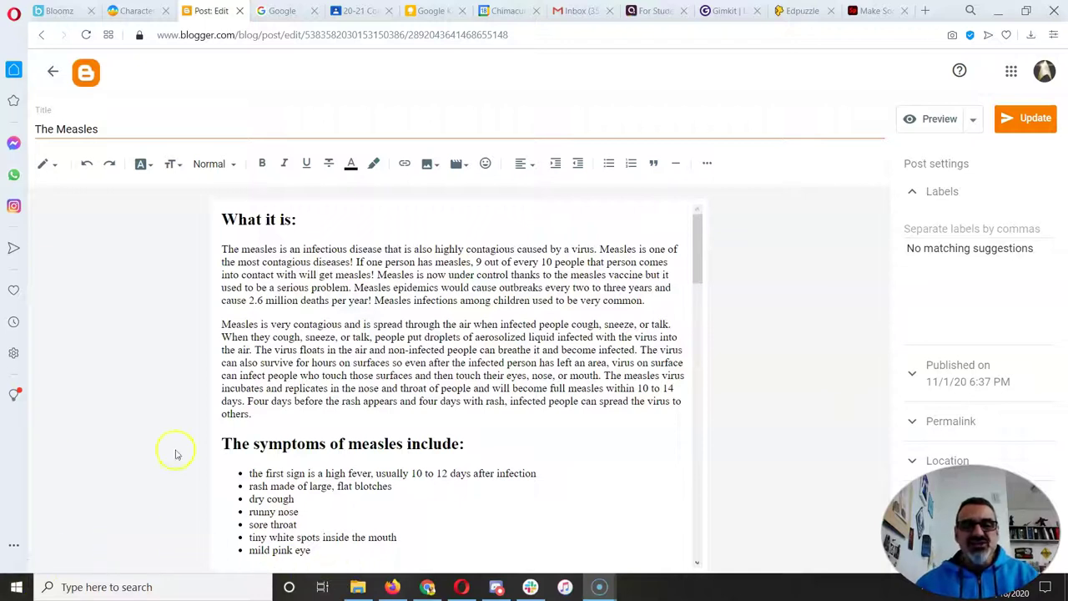
Scroll the measles post past the images and Treatment section down to the Sources list
{"action": "scroll", "coordinate": [544, 372], "scroll_direction": "down", "scroll_amount": 4}
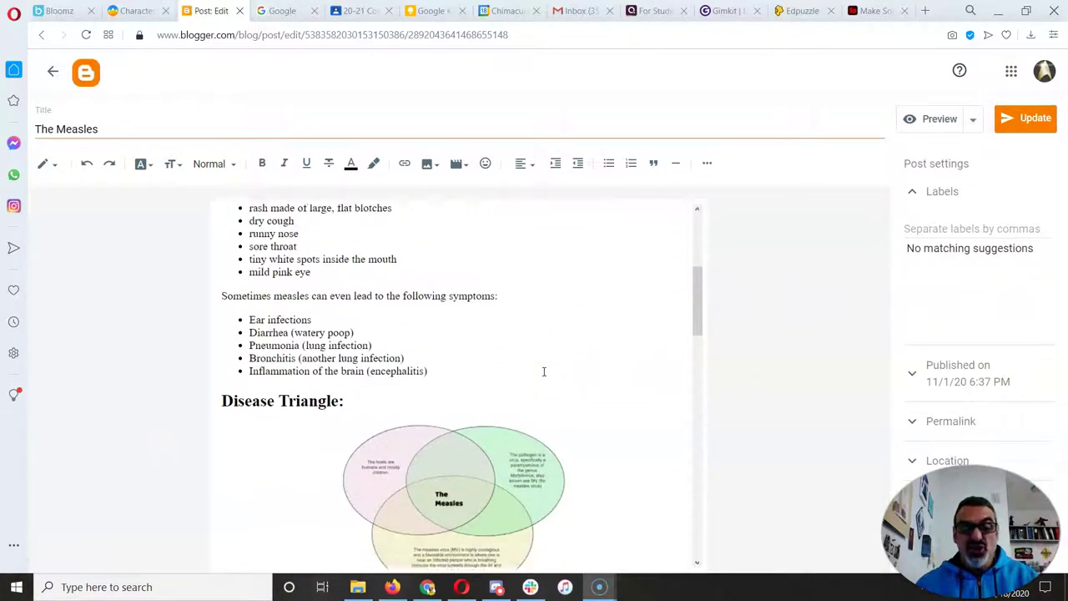
{"action": "scroll", "coordinate": [543, 372], "scroll_direction": "down", "scroll_amount": 10}
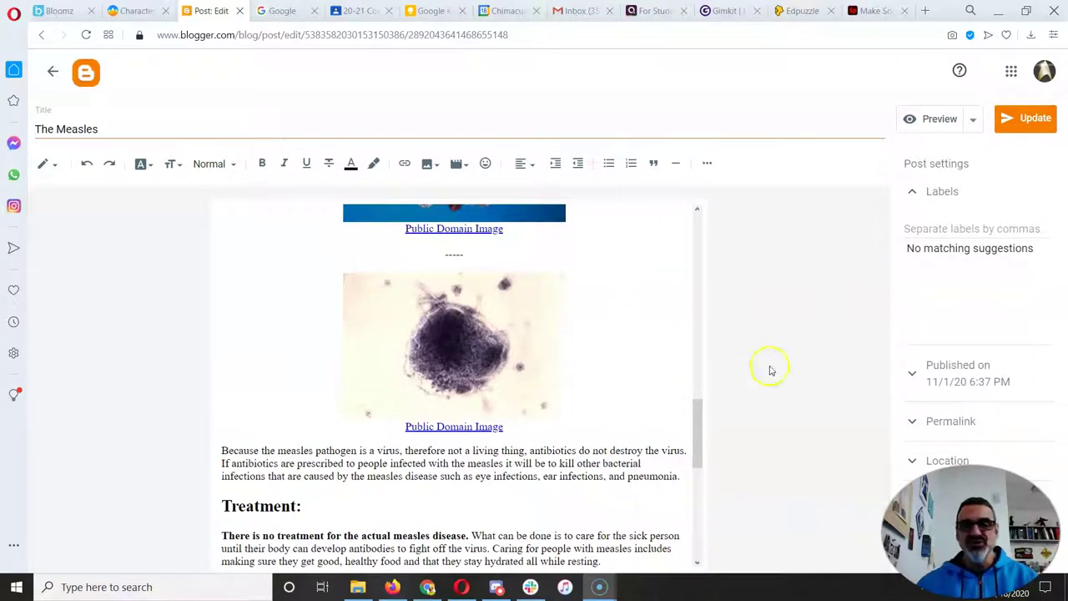
{"action": "scroll", "coordinate": [603, 374], "scroll_direction": "down", "scroll_amount": 3}
{"action": "scroll", "coordinate": [603, 374], "scroll_direction": "down", "scroll_amount": 3}
{"action": "scroll", "coordinate": [601, 371], "scroll_direction": "up", "scroll_amount": 7}
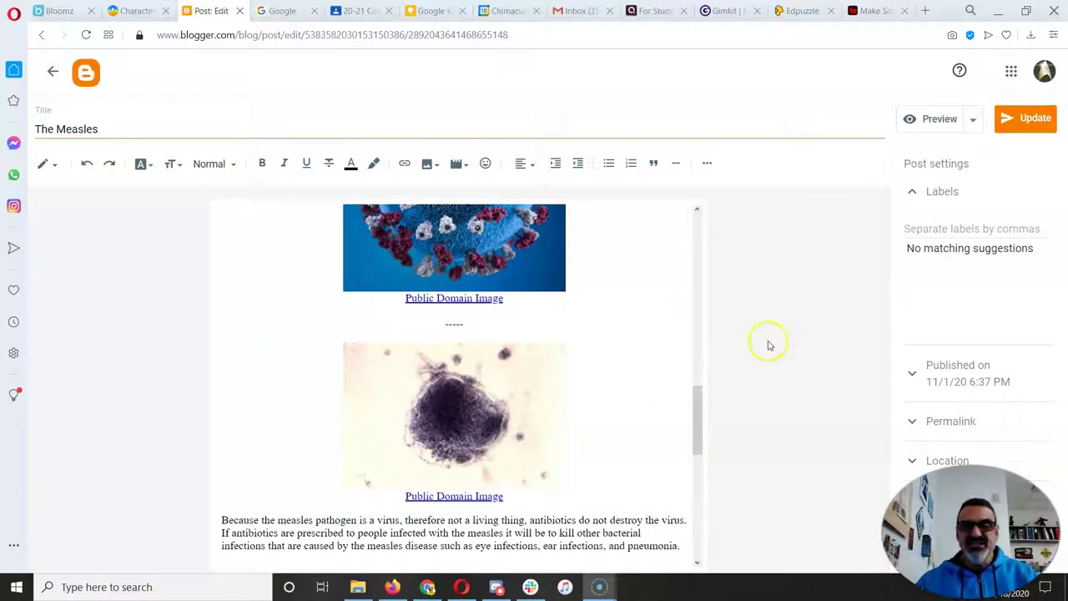
{"action": "scroll", "coordinate": [586, 382], "scroll_direction": "down", "scroll_amount": 10}
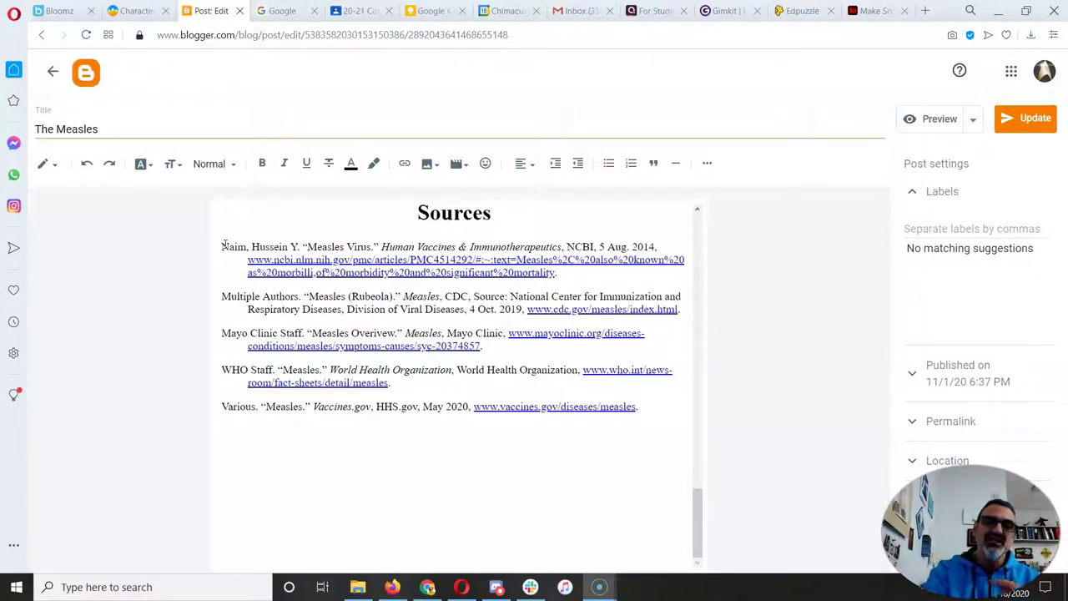
Search Google for 'measles'
{"action": "left_click", "coordinate": [279, 12]}
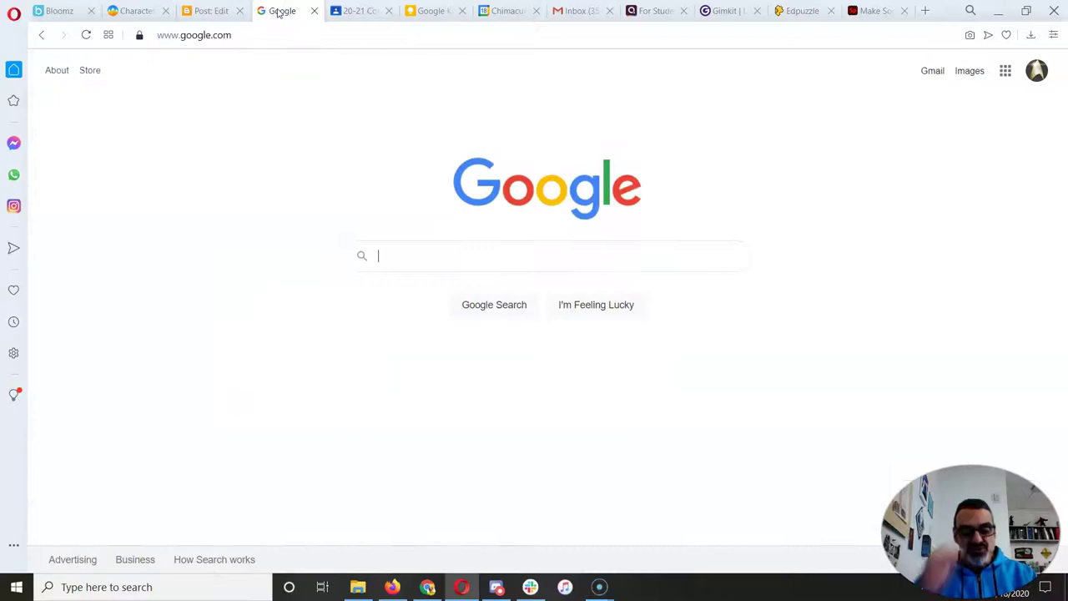
{"action": "type", "text": "measles"}
{"action": "key", "text": "Return"}
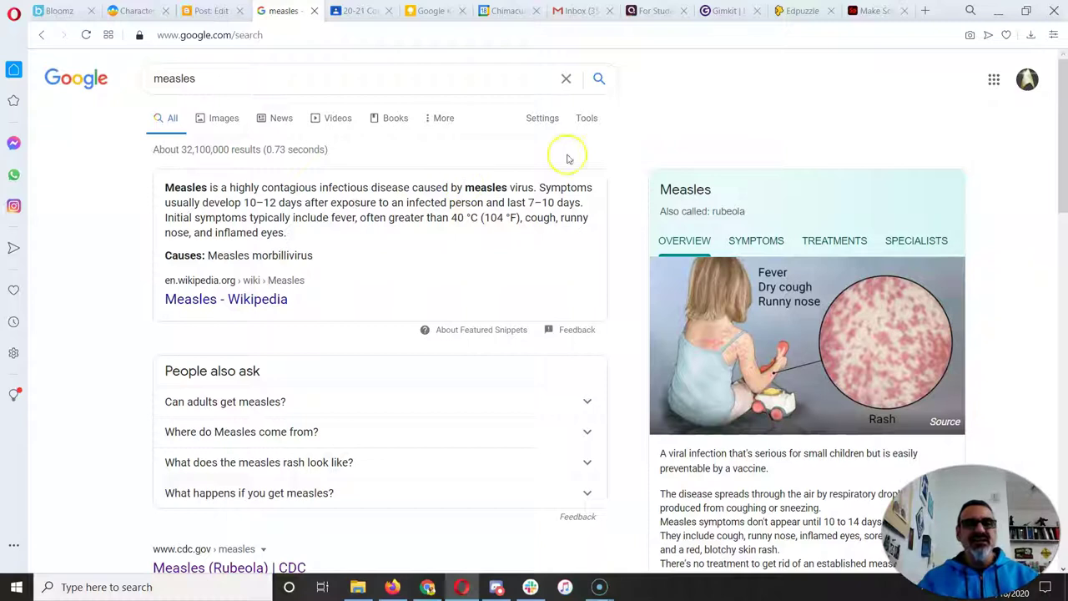
Copy the results page web address and go back to the Blogger post editor
{"action": "left_click", "coordinate": [319, 257]}
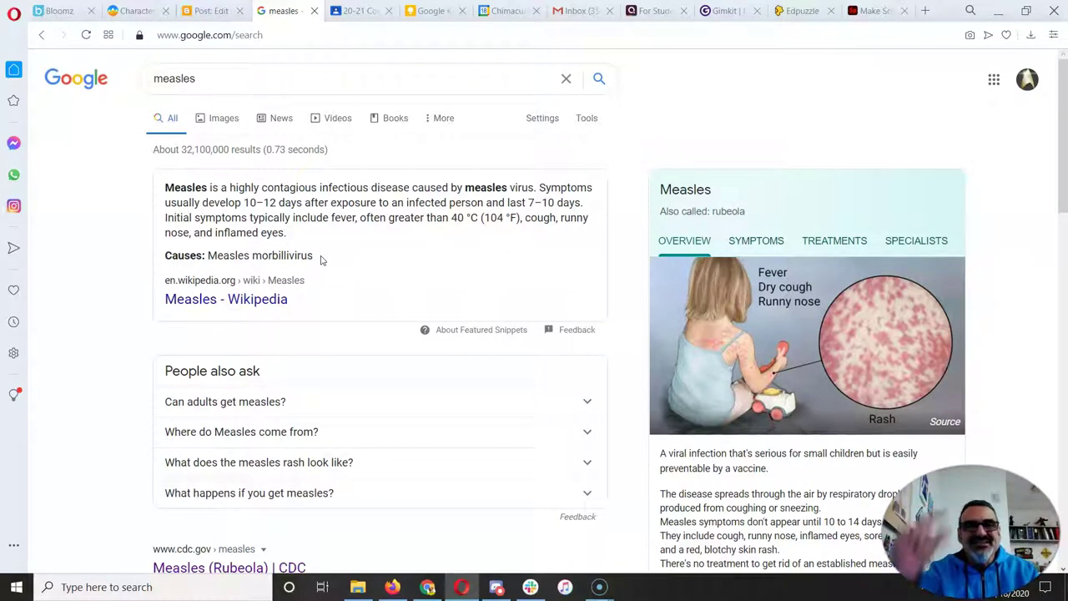
{"action": "left_click", "coordinate": [258, 36]}
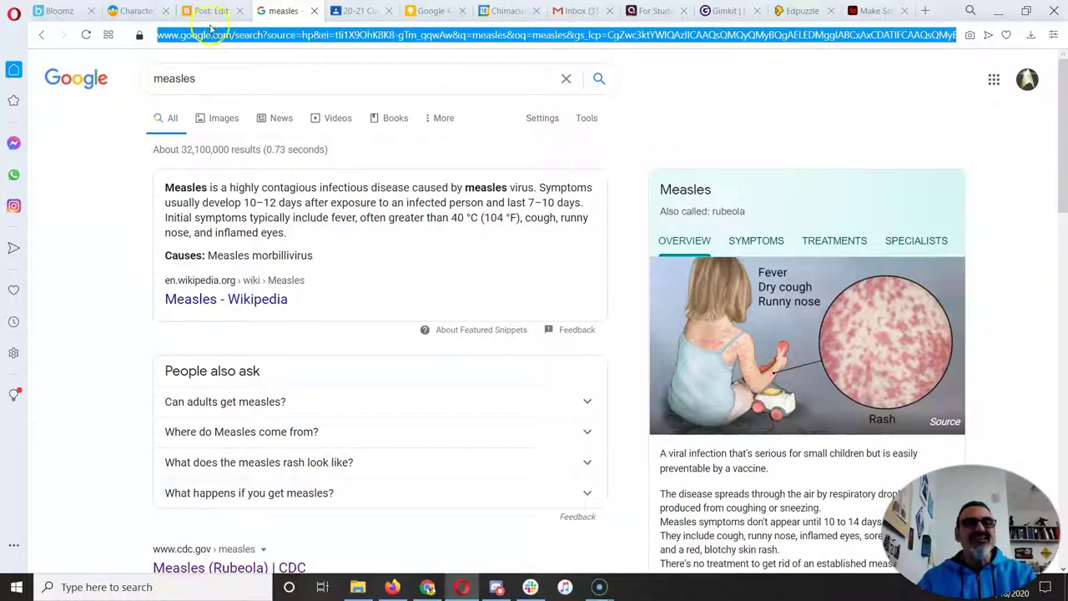
{"action": "left_click", "coordinate": [202, 10]}
Paste the Google results address below the Sources, undo it, and return to the measles results
{"action": "left_click", "coordinate": [580, 451]}
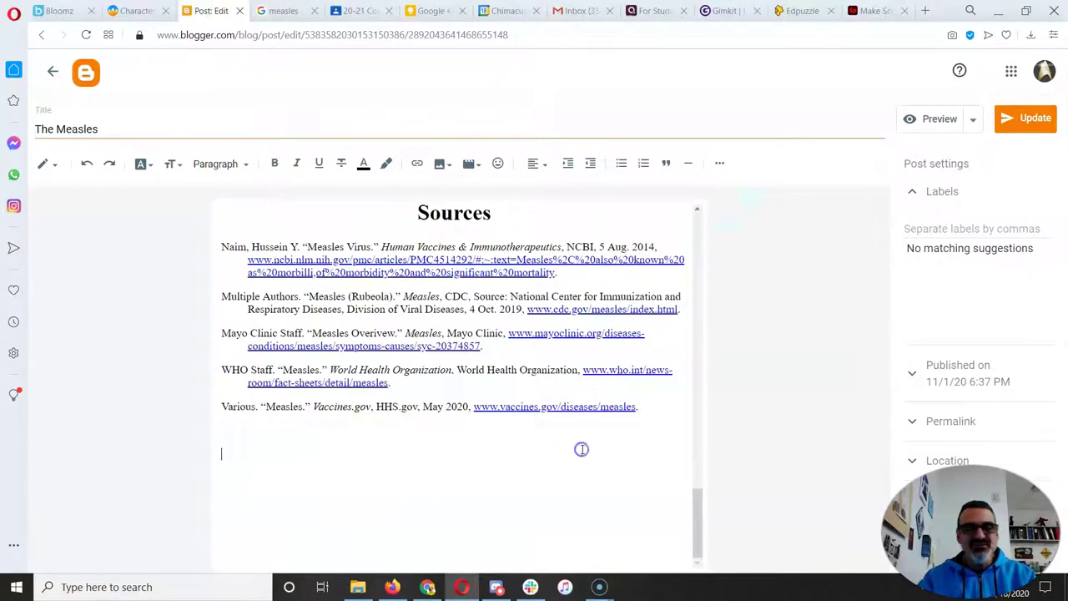
{"action": "key", "text": "ctrl+v"}
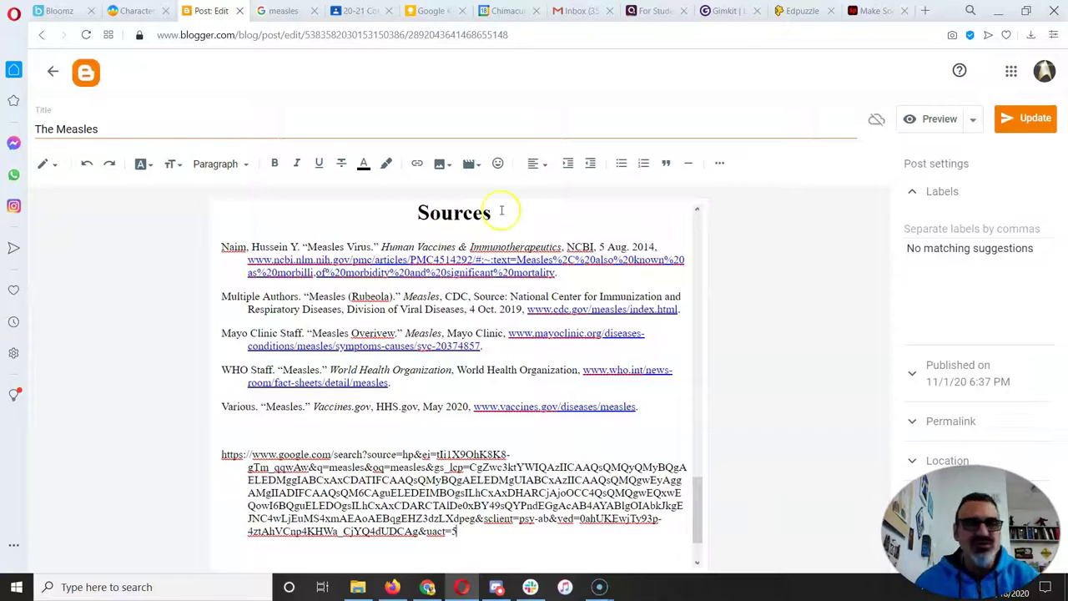
{"action": "key", "text": "ctrl+z"}
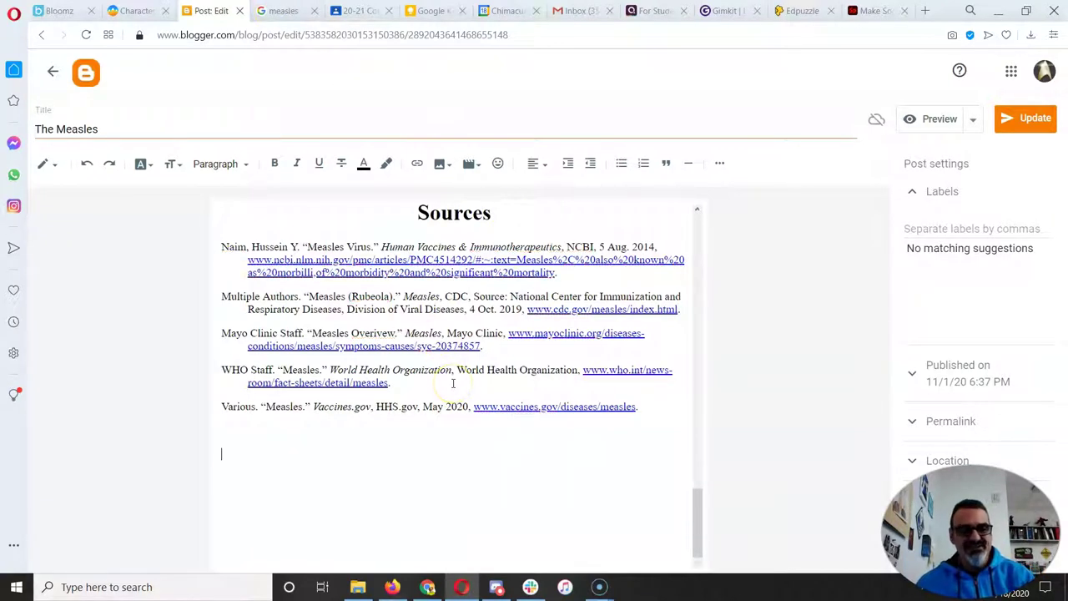
{"action": "left_click", "coordinate": [288, 12]}
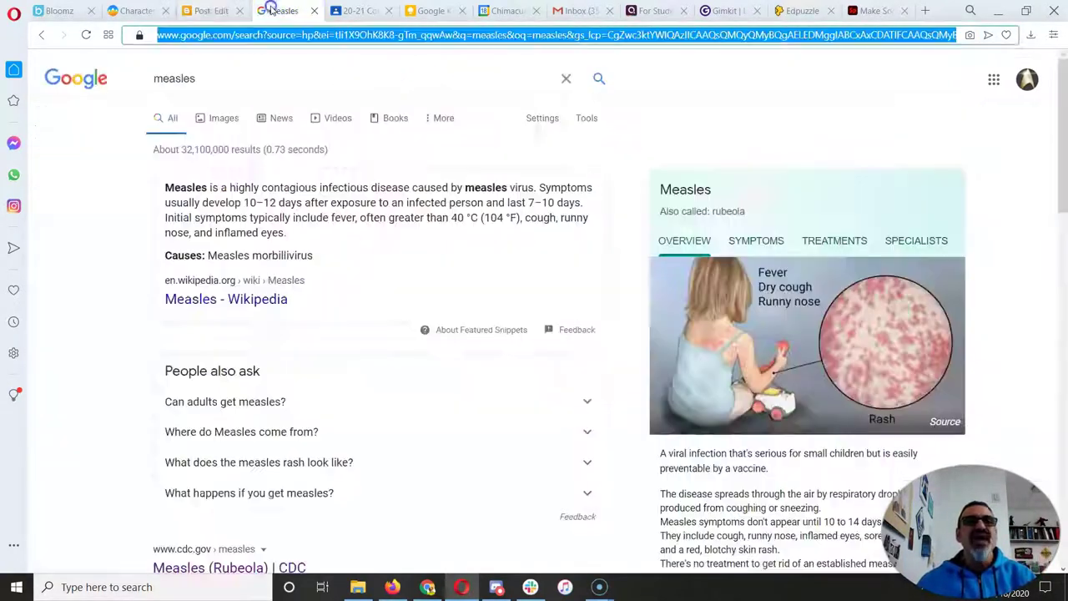
Open the 'Measles - Wikipedia' article and scroll down to its References, then back to the top
{"action": "left_click", "coordinate": [206, 299]}
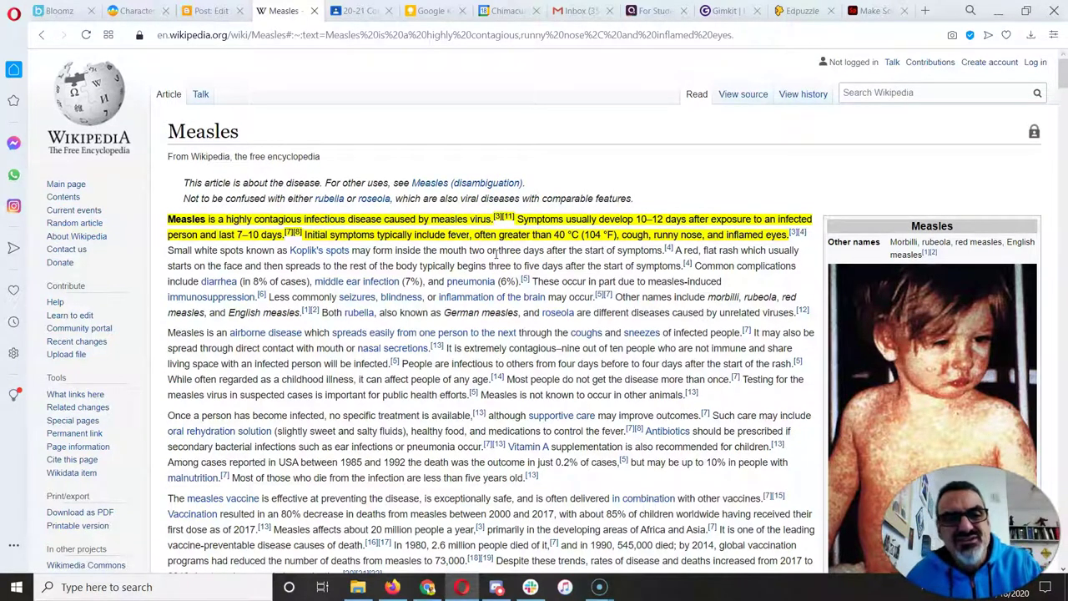
{"action": "scroll", "coordinate": [489, 167], "scroll_direction": "down", "scroll_amount": 15}
{"action": "scroll", "coordinate": [492, 171], "scroll_direction": "down", "scroll_amount": 20}
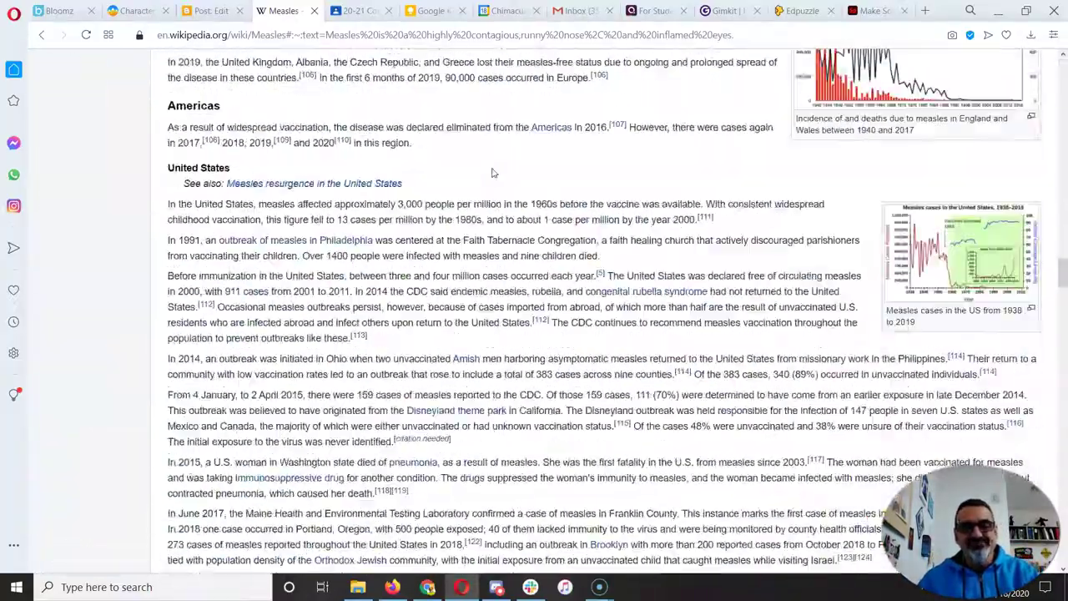
{"action": "scroll", "coordinate": [494, 171], "scroll_direction": "down", "scroll_amount": 20}
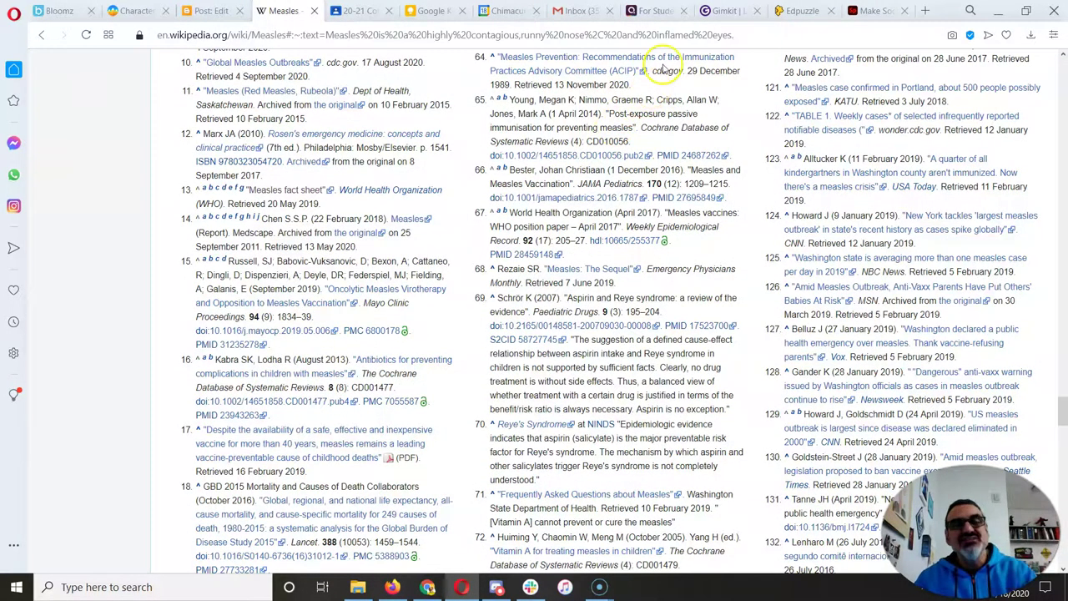
{"action": "scroll", "coordinate": [668, 63], "scroll_direction": "up", "scroll_amount": 5}
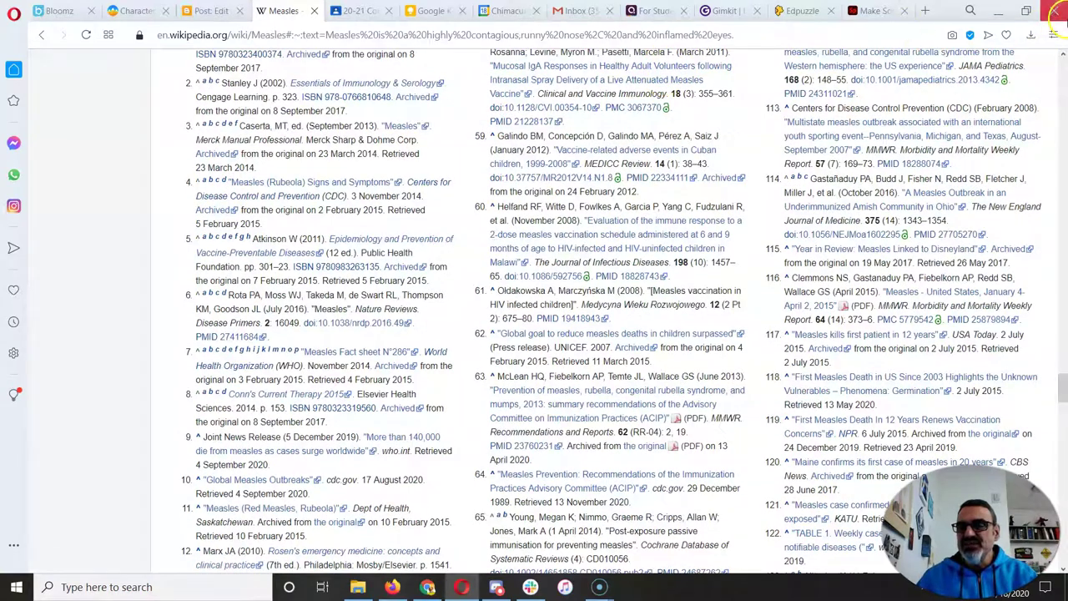
{"action": "left_click_drag", "start_coordinate": [1059, 390], "coordinate": [1063, 39]}
Open the CDC 'Measles (Rubeola)' page from the Google results and copy its address
{"action": "left_click", "coordinate": [40, 37]}
{"action": "scroll", "coordinate": [341, 217], "scroll_direction": "down", "scroll_amount": 3}
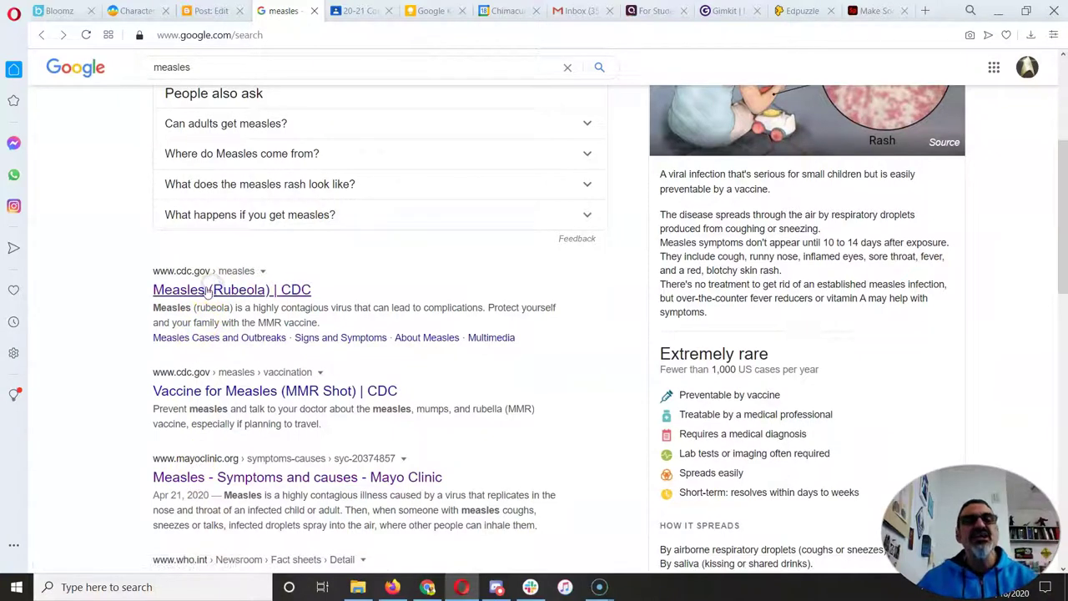
{"action": "left_click", "coordinate": [275, 290]}
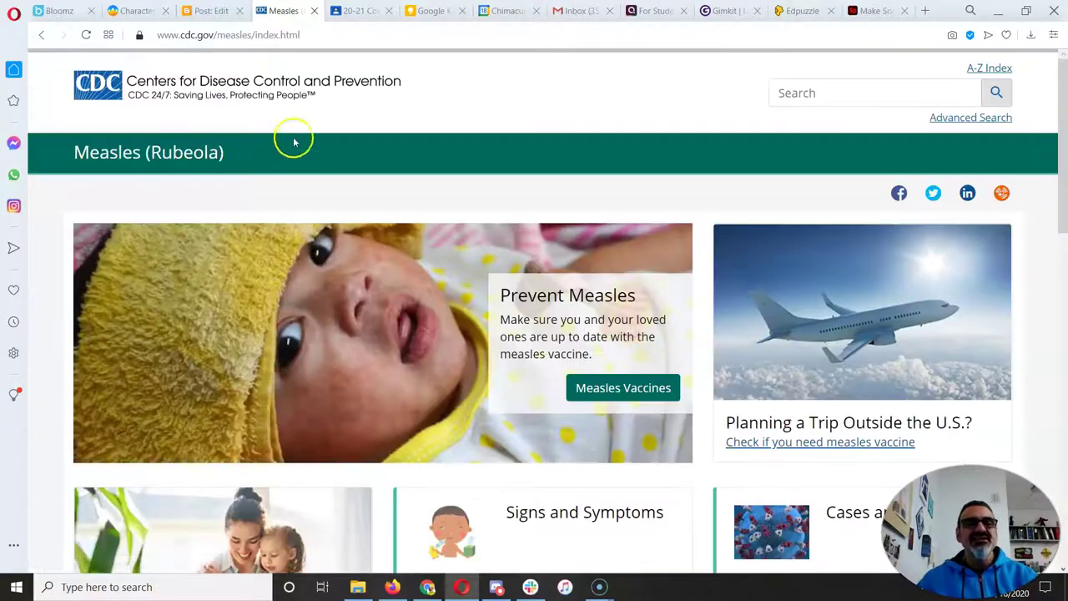
{"action": "left_click", "coordinate": [256, 35]}
{"action": "key", "text": "ctrl+c"}
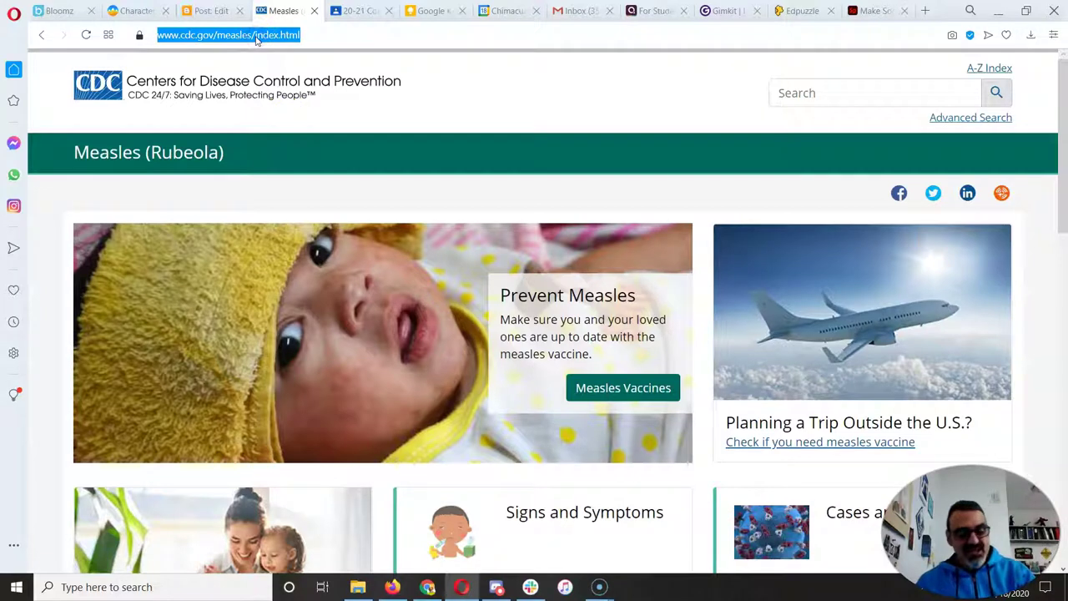
{"action": "left_click", "coordinate": [209, 10]}
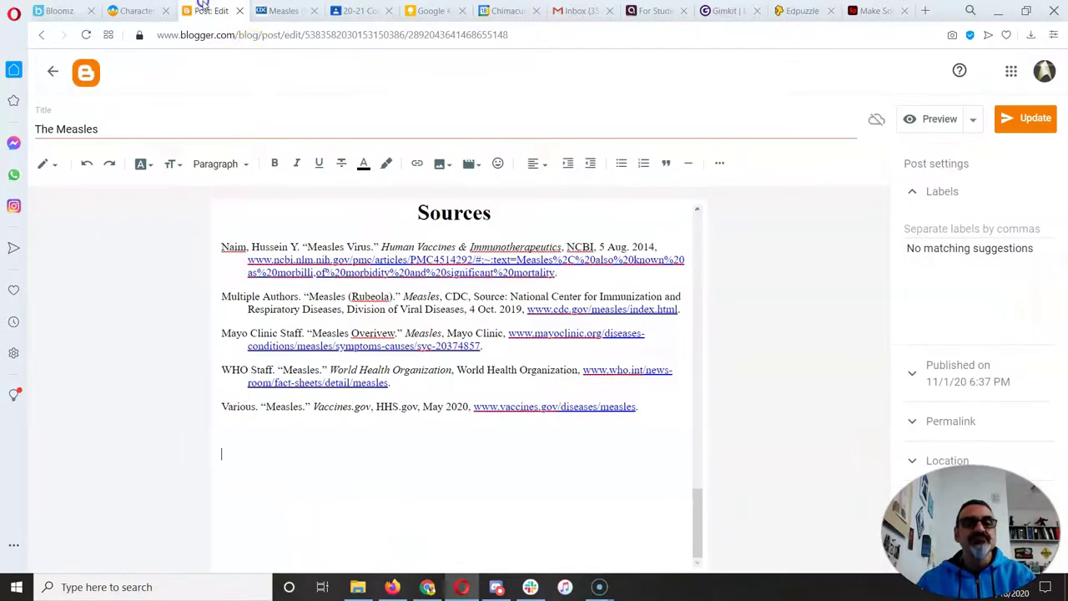
{"action": "key", "text": "ctrl+v"}
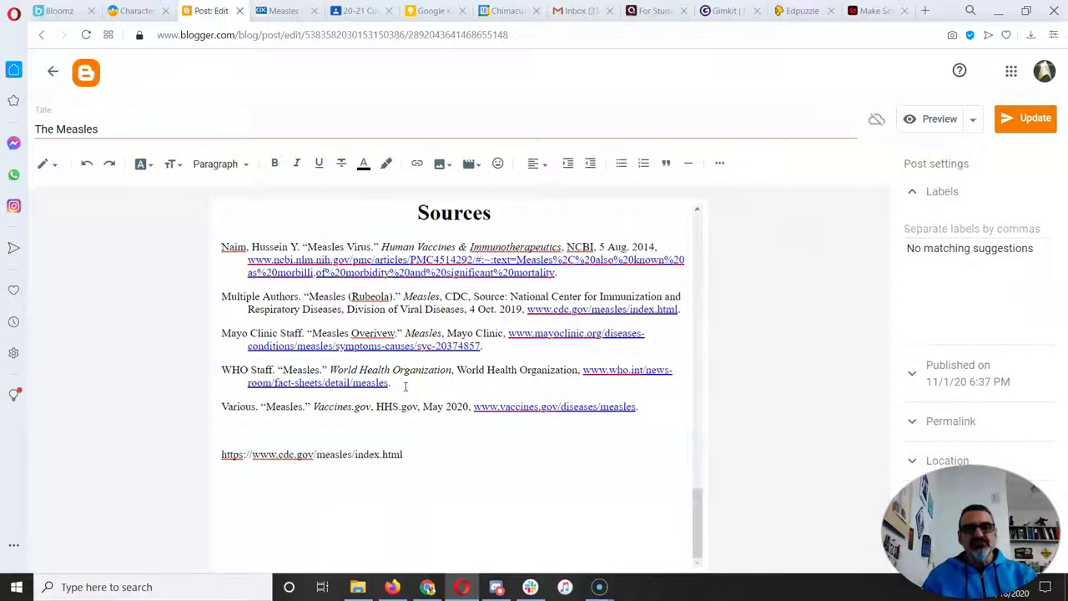
{"action": "left_click_drag", "start_coordinate": [404, 453], "coordinate": [239, 458]}
{"action": "triple_click", "coordinate": [214, 458]}
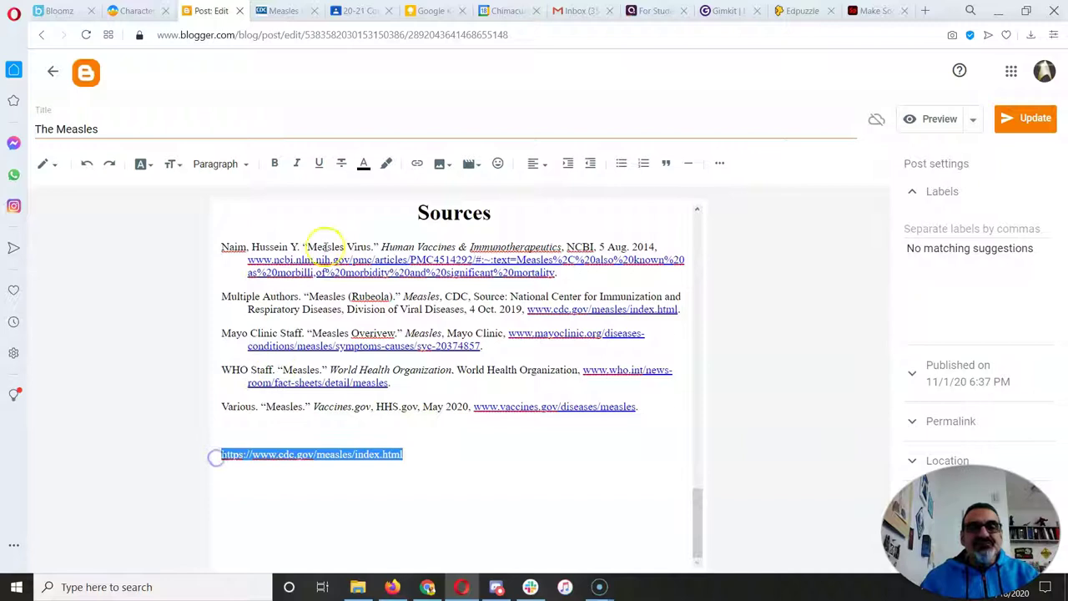
{"action": "left_click", "coordinate": [415, 165]}
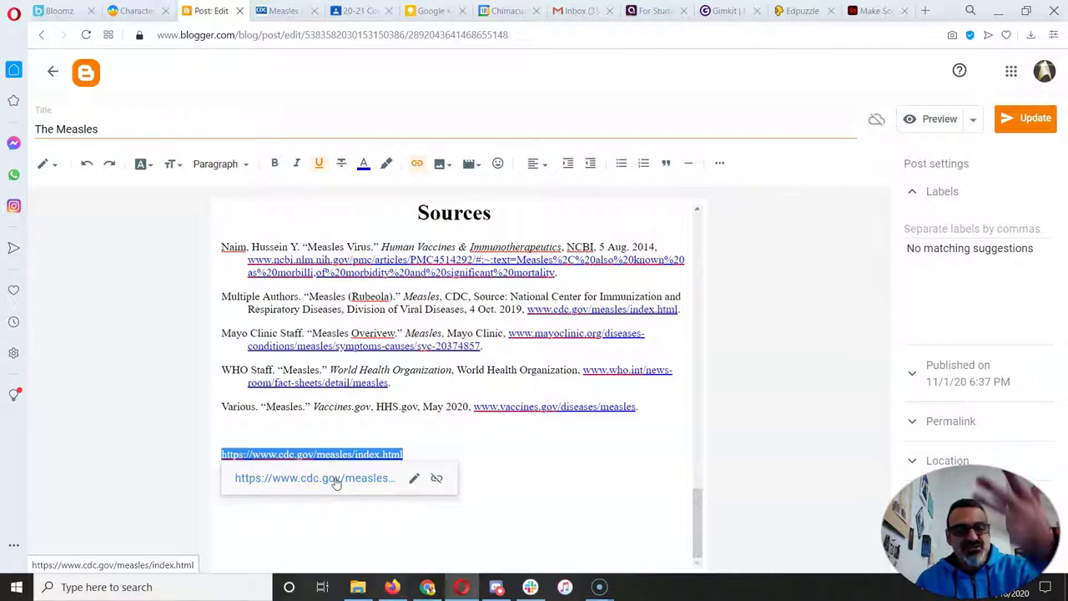
Check the CDC link's text and URL fields, then add two blank lines below it
{"action": "left_click", "coordinate": [415, 478]}
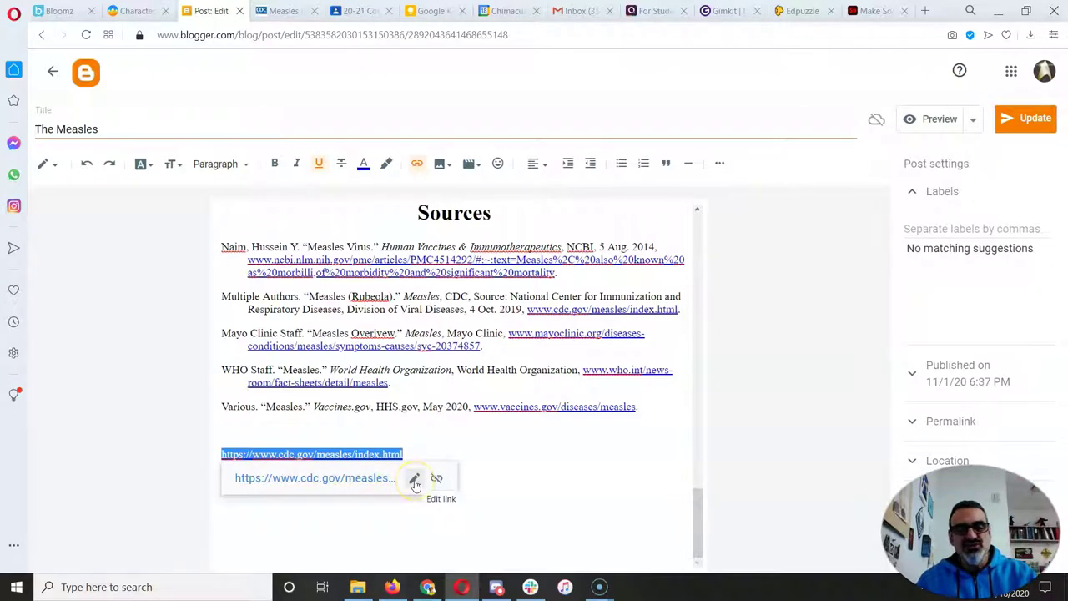
{"action": "left_click", "coordinate": [415, 481]}
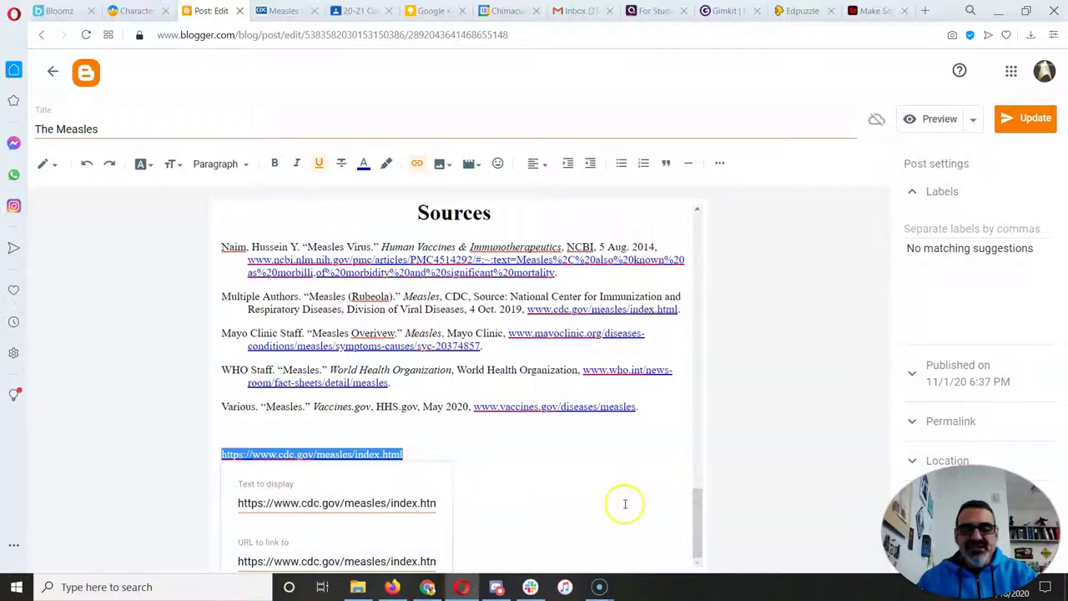
{"action": "left_click", "coordinate": [499, 473]}
{"action": "left_click", "coordinate": [409, 518]}
{"action": "key", "text": "Return"}
{"action": "key", "text": "Return"}
{"action": "key", "text": "Return"}
{"action": "key", "text": "Return"}
{"action": "key", "text": "Return"}
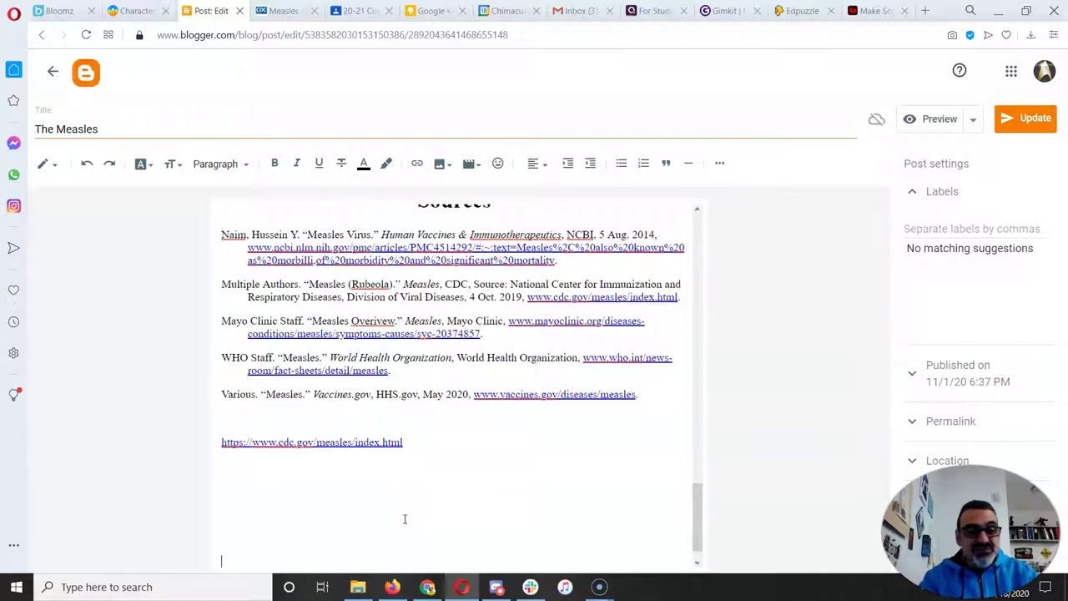
{"action": "key", "text": "Return"}
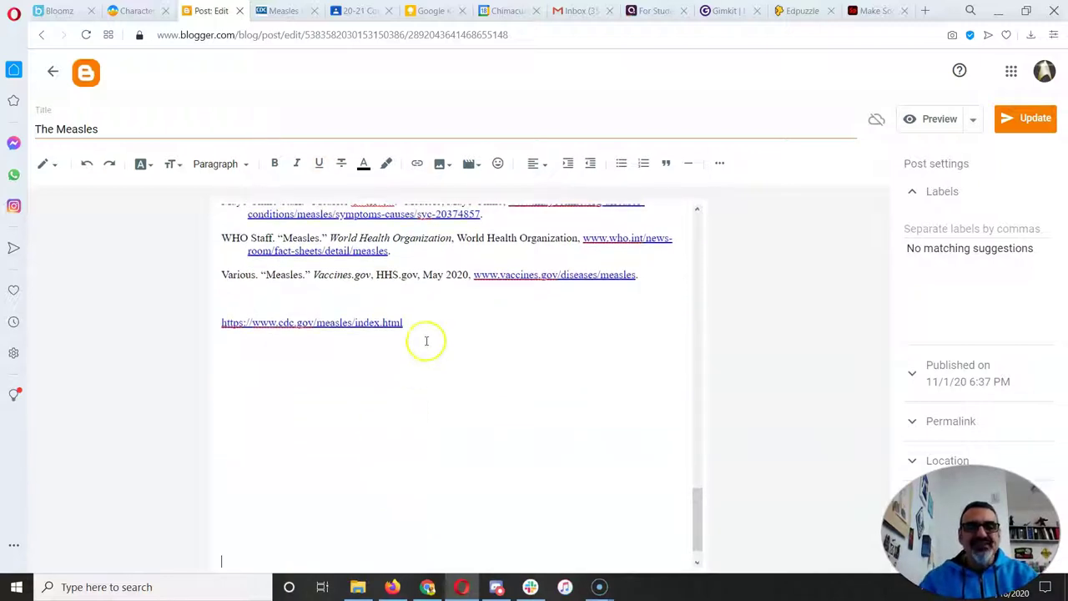
In the CDC link's Advanced settings, enable 'Open this link in a new window' and 'Add rel=nofollow'
{"action": "left_click", "coordinate": [389, 322]}
{"action": "left_click", "coordinate": [411, 347]}
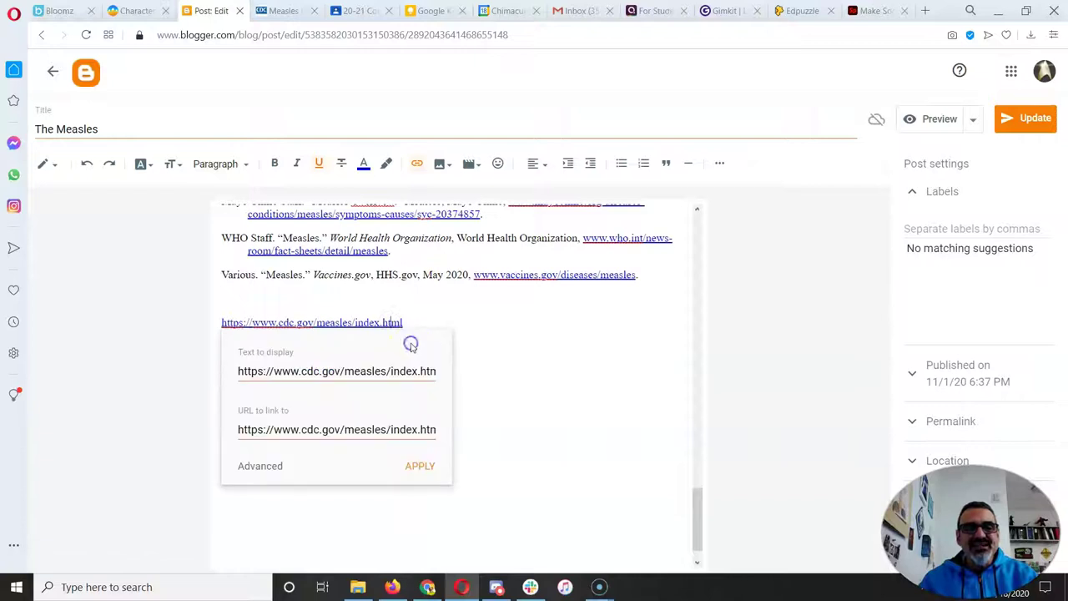
{"action": "left_click", "coordinate": [261, 467]}
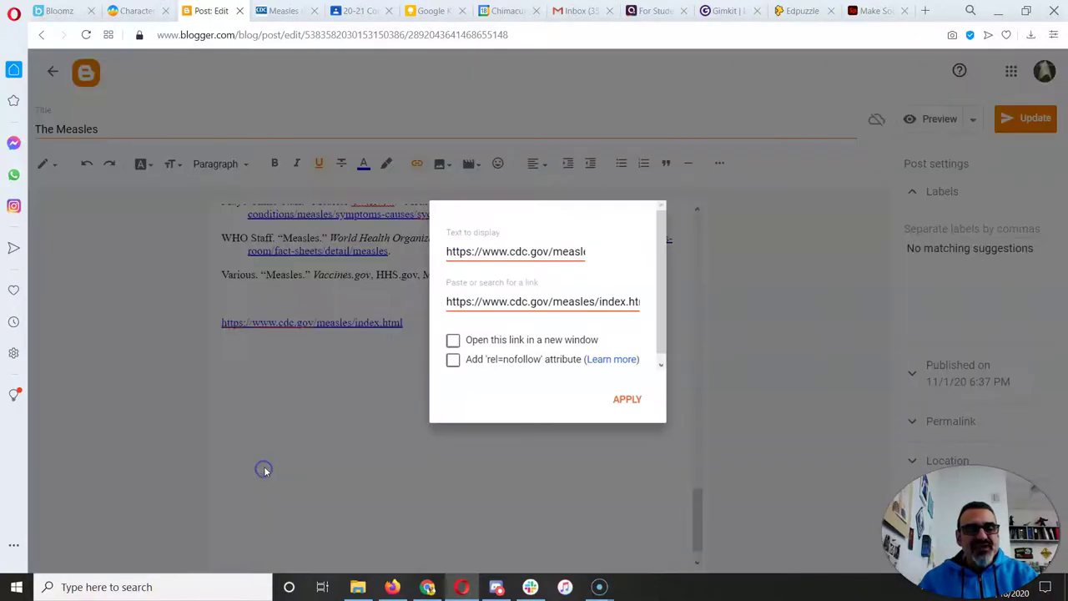
{"action": "left_click", "coordinate": [452, 341]}
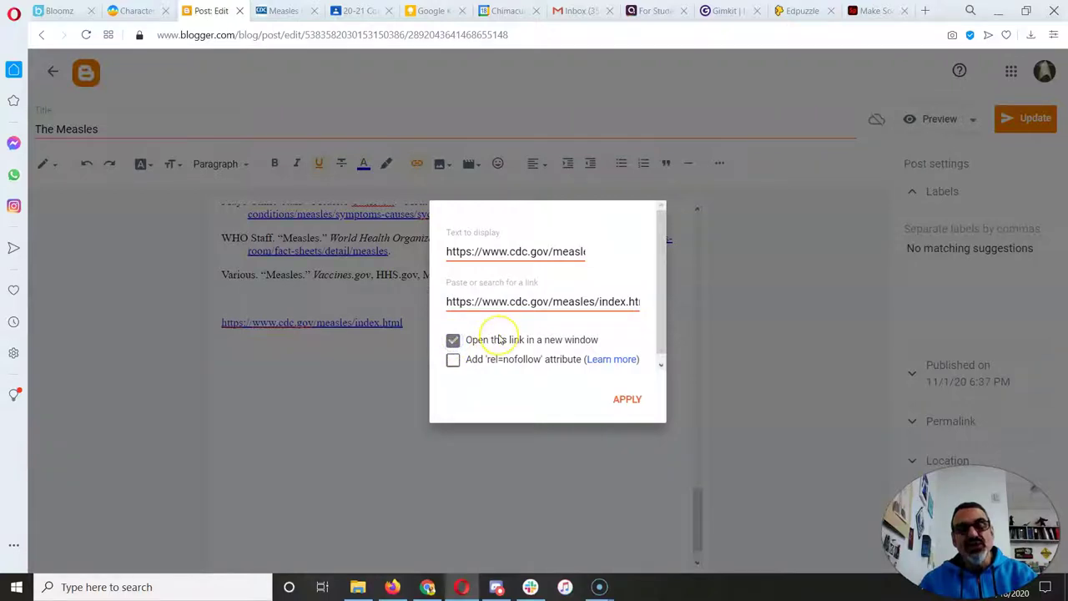
{"action": "left_click", "coordinate": [452, 360]}
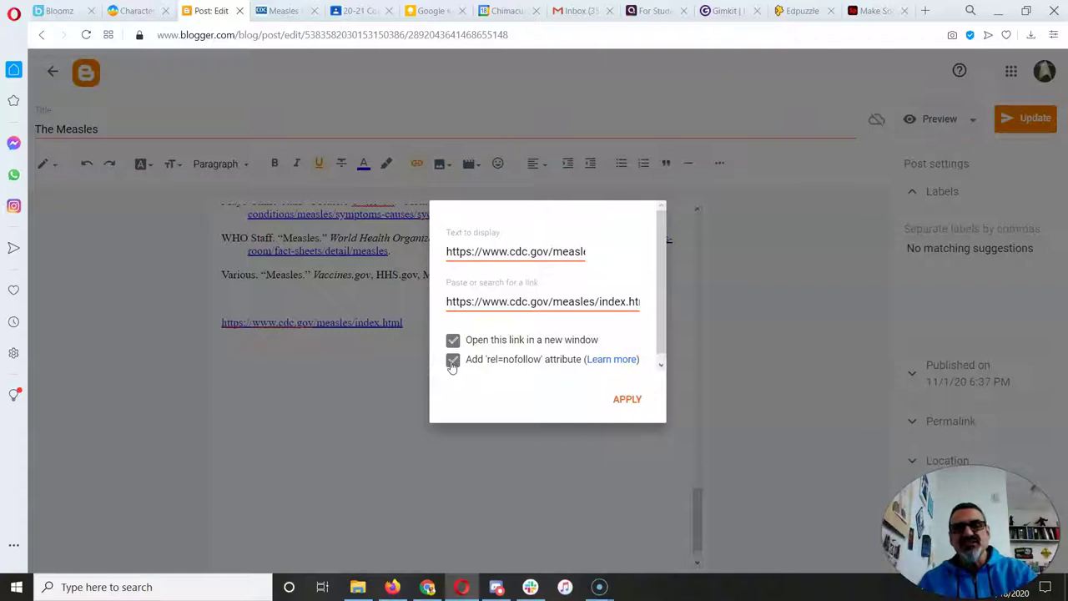
{"action": "left_click", "coordinate": [614, 398]}
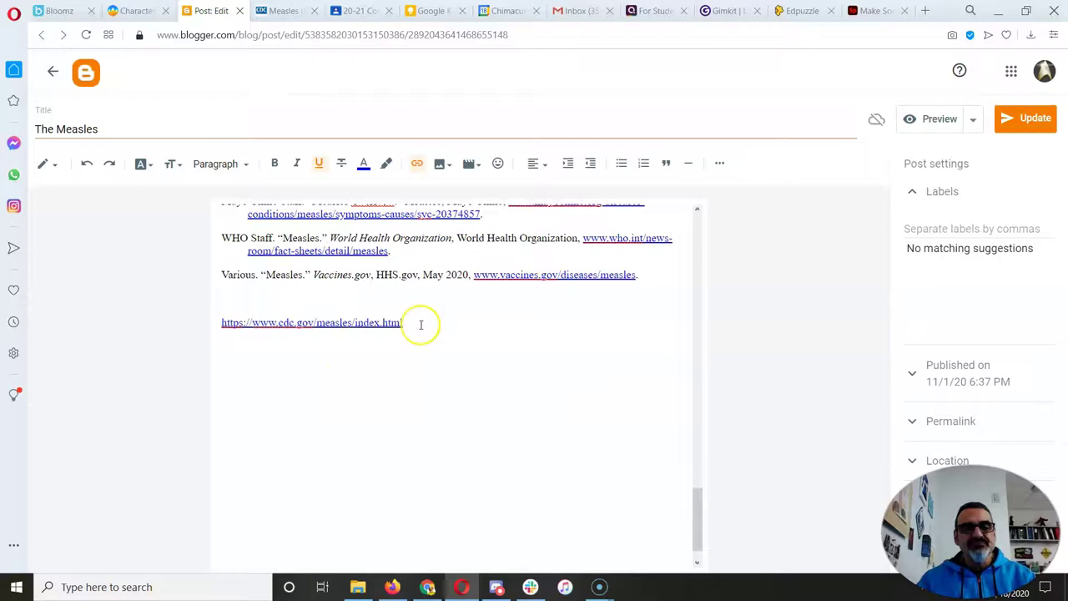
Type 'The CDC Website for Measles' on the empty line below the CDC link
{"action": "scroll", "coordinate": [420, 323], "scroll_direction": "up", "scroll_amount": 15}
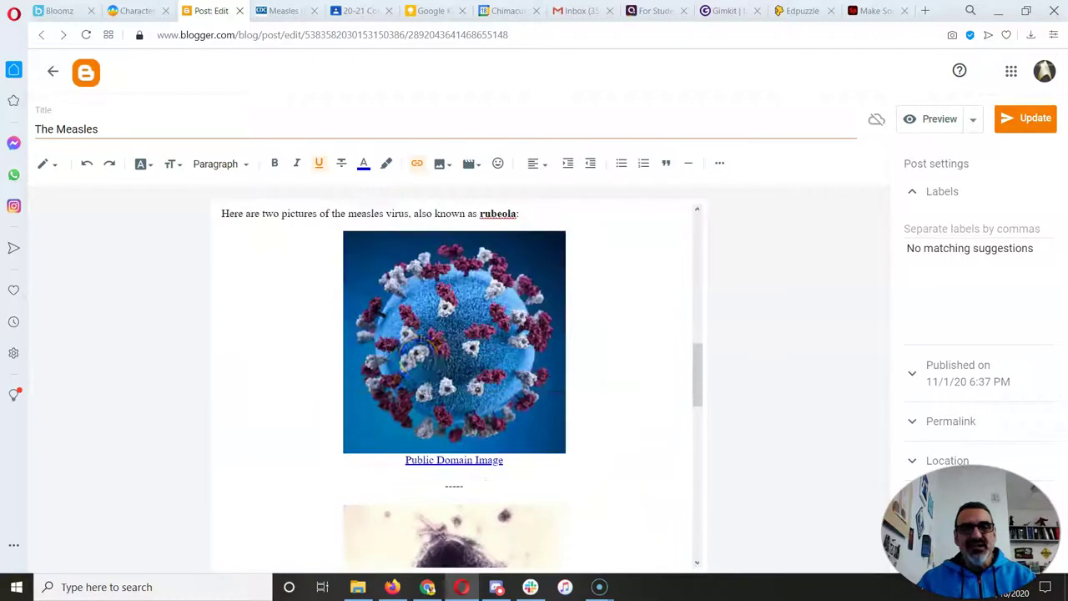
{"action": "scroll", "coordinate": [457, 459], "scroll_direction": "down", "scroll_amount": 3}
{"action": "scroll", "coordinate": [457, 459], "scroll_direction": "down", "scroll_amount": 4}
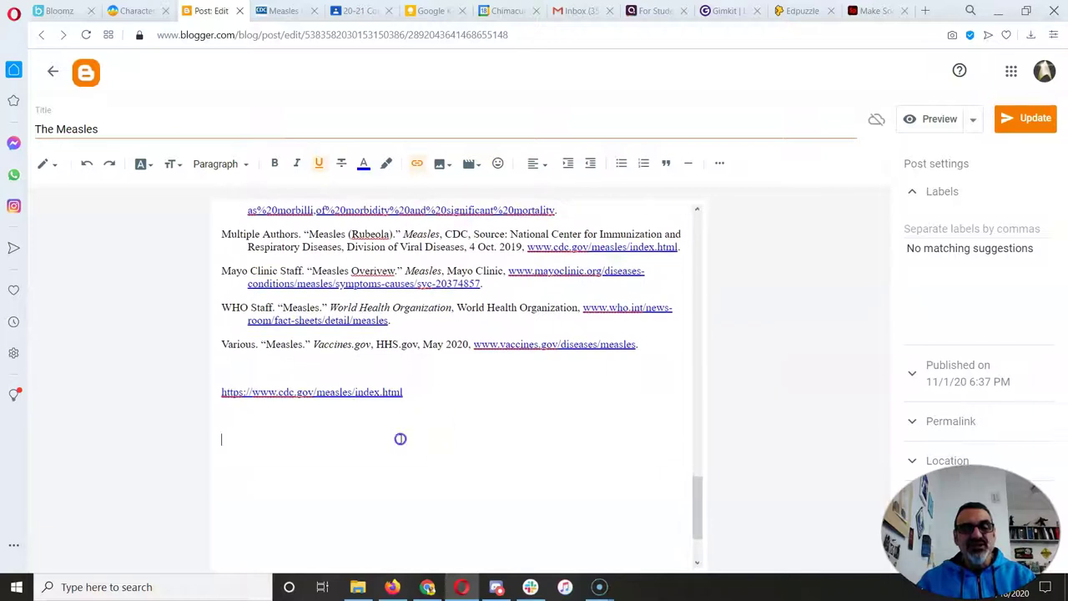
{"action": "left_click", "coordinate": [395, 445]}
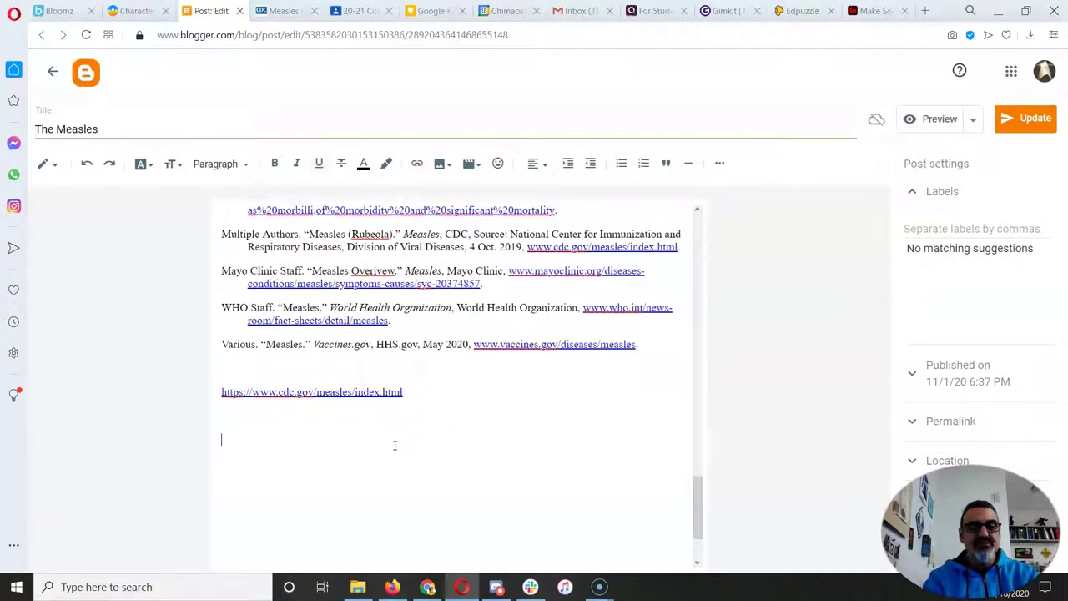
{"action": "type", "text": "The CDC Website for Measles"}
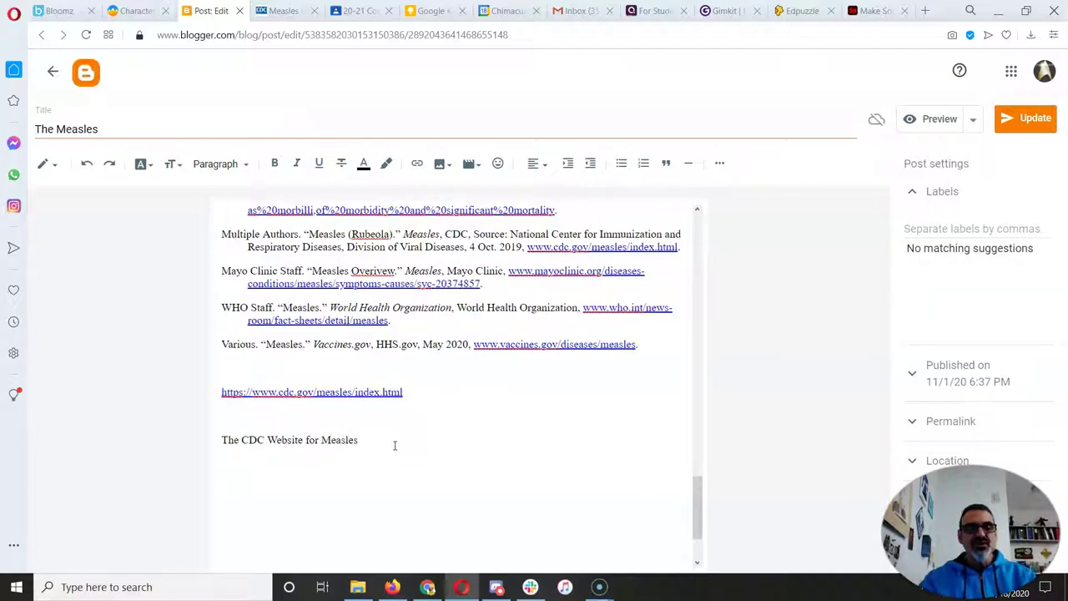
{"action": "left_click", "coordinate": [309, 446]}
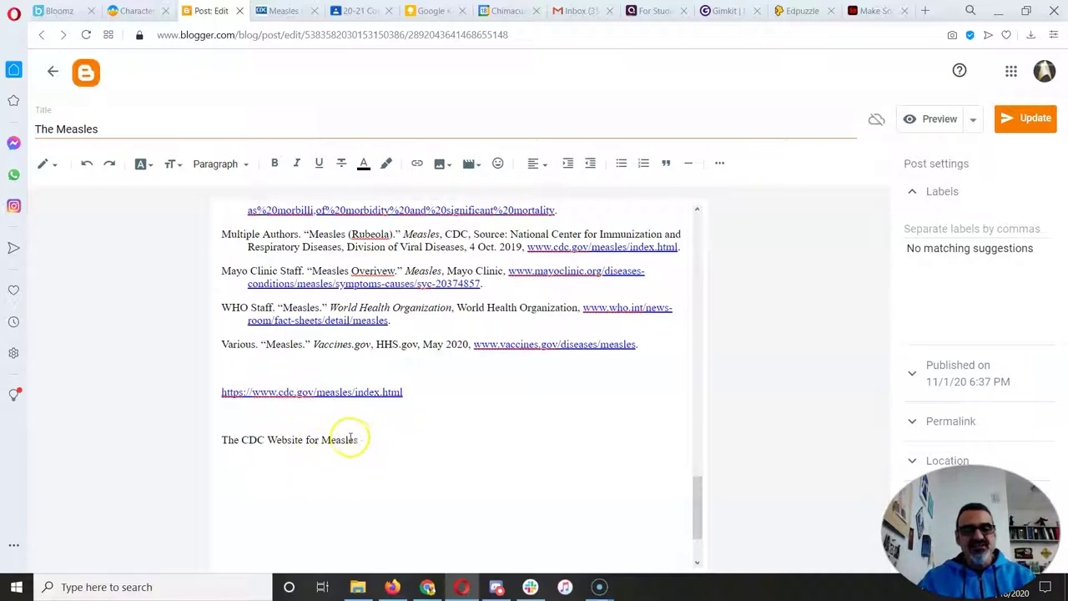
Link 'The CDC Website for Measles' to the pasted CDC URL, opening in a new window with nofollow
{"action": "left_click_drag", "start_coordinate": [358, 440], "coordinate": [224, 443]}
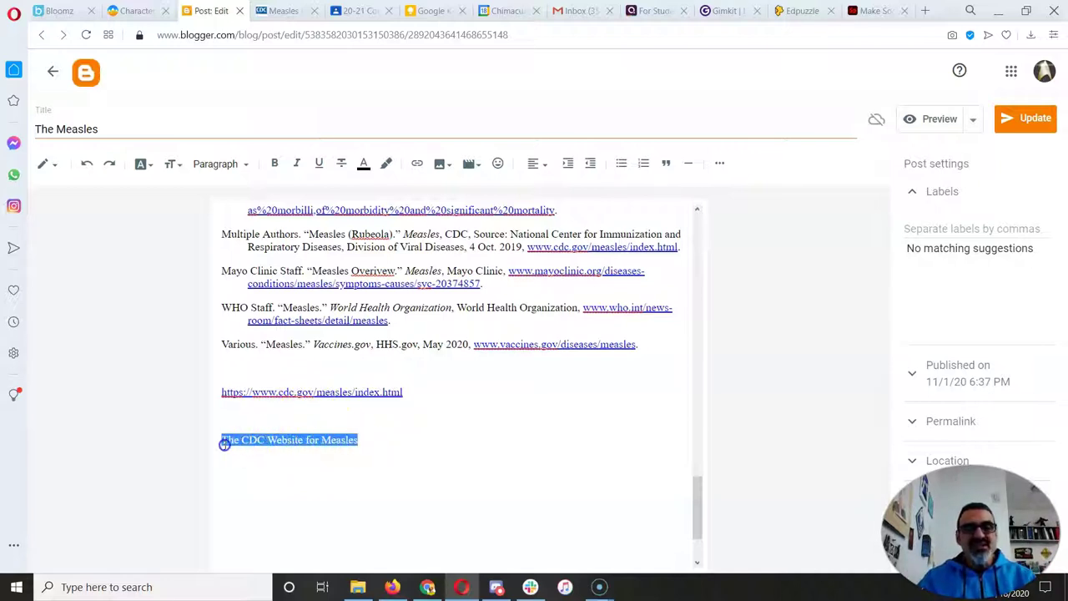
{"action": "left_click", "coordinate": [416, 163]}
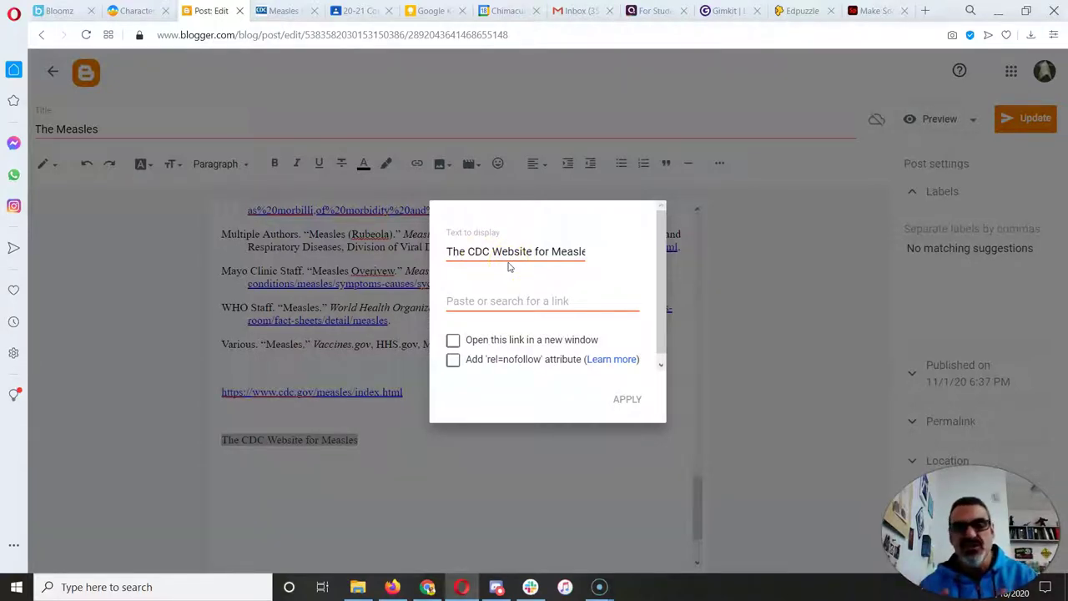
{"action": "left_click", "coordinate": [501, 304]}
{"action": "type", "text": "https://www.cdc.gov/measles/index.html"}
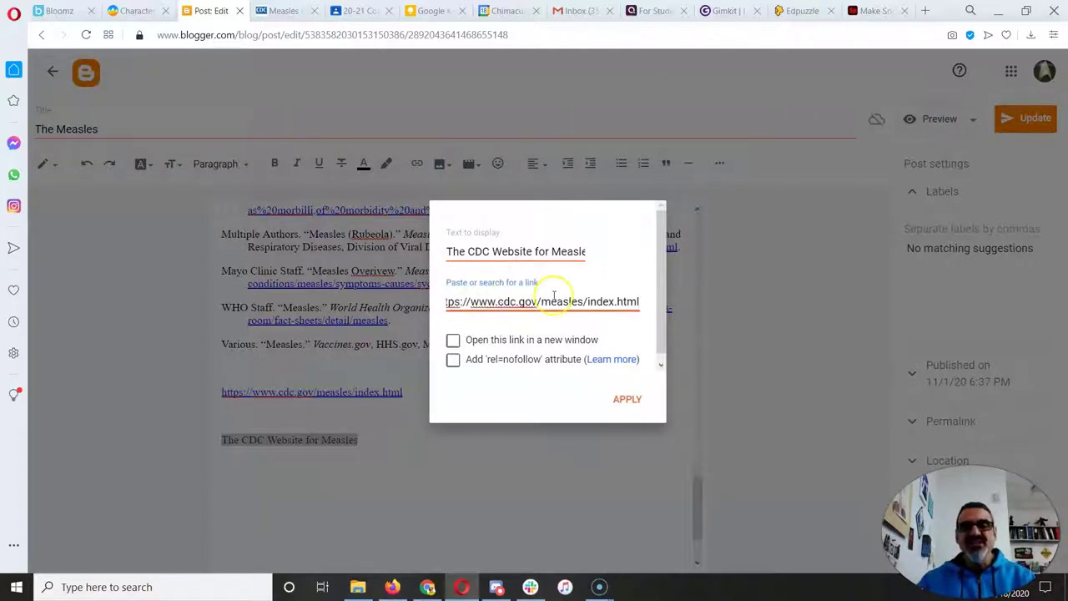
{"action": "left_click", "coordinate": [453, 341]}
{"action": "left_click", "coordinate": [453, 359]}
{"action": "left_click", "coordinate": [628, 400]}
{"action": "left_click", "coordinate": [445, 438]}
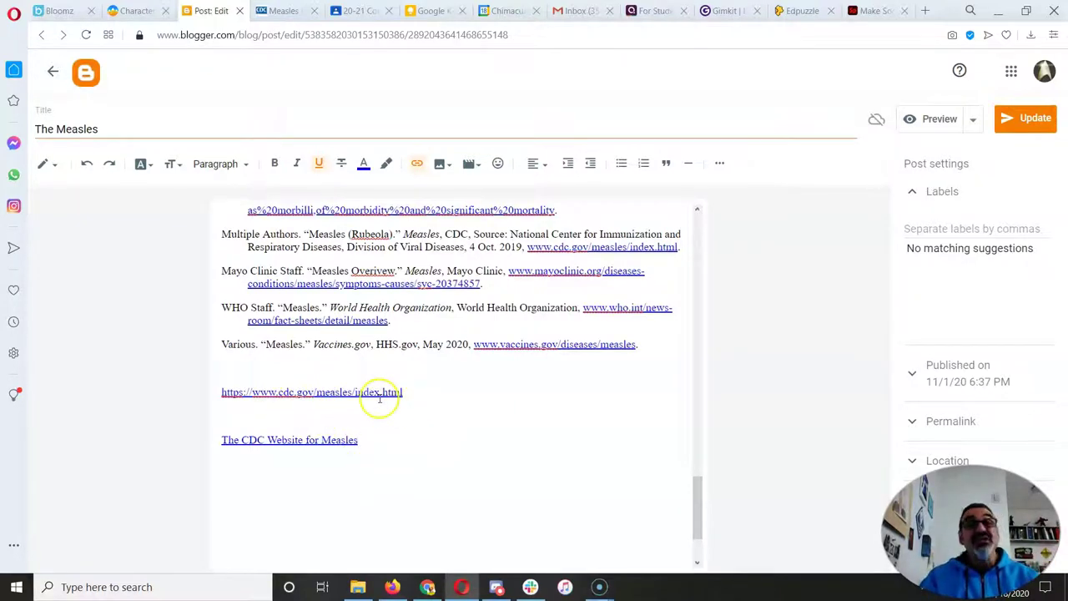
Select the linked CDC line, then switch to the CDC Measles (Rubeola) page tab
{"action": "left_click_drag", "start_coordinate": [389, 443], "coordinate": [219, 438]}
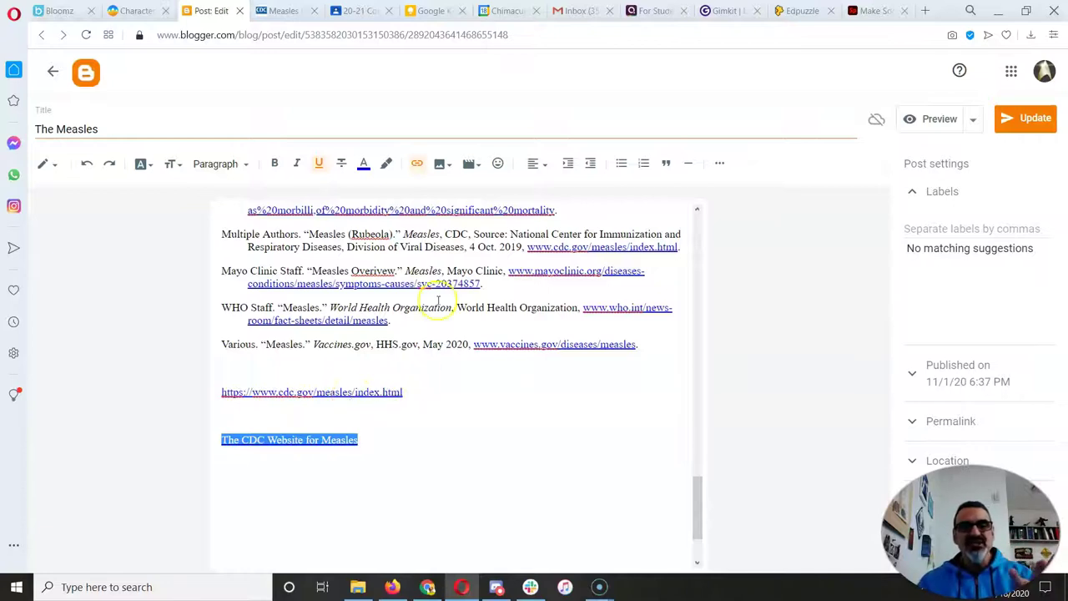
{"action": "left_click", "coordinate": [284, 11]}
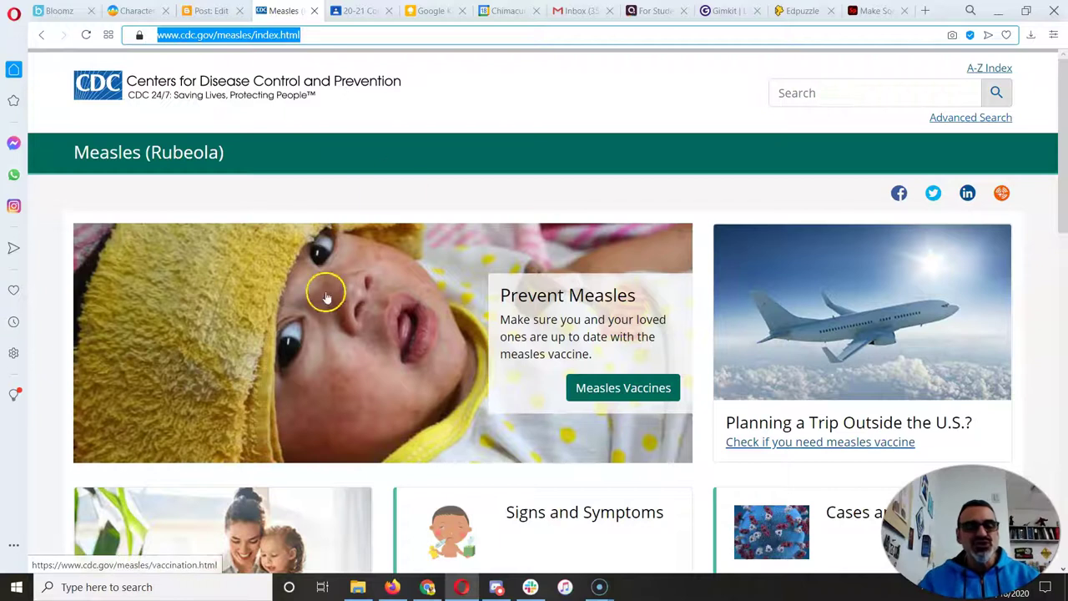
{"action": "left_click", "coordinate": [25, 579]}
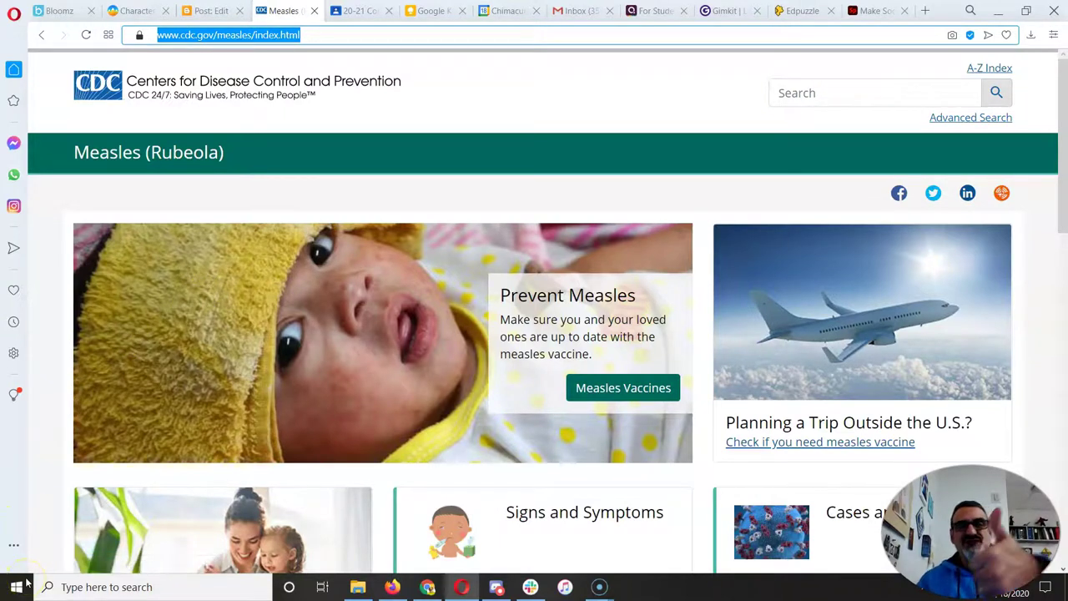